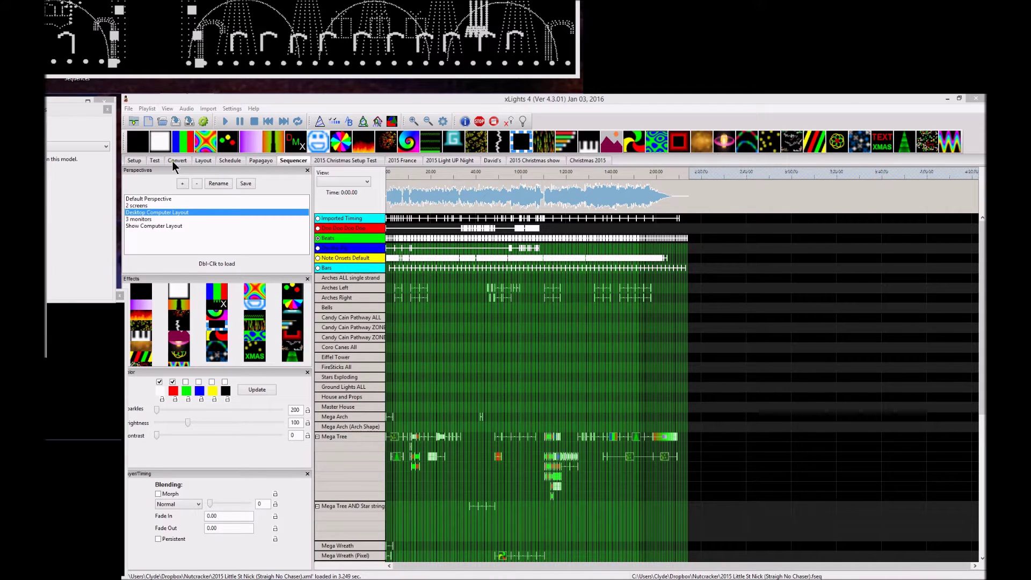
- Zoom in on the start of the open Little St Nick sequence, and close the sequence
left_click(400, 207)
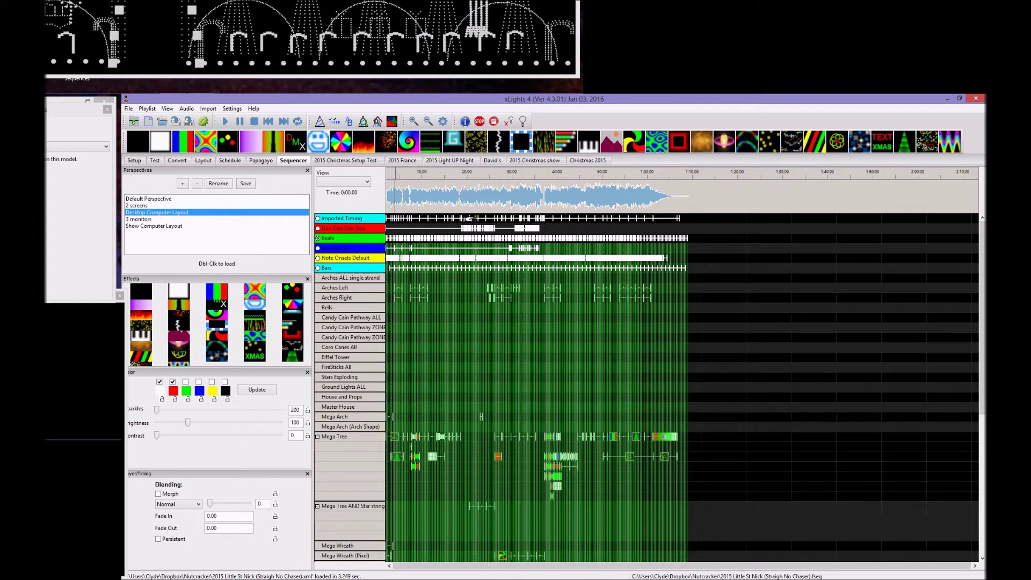
scroll(475, 197, "up", 5)
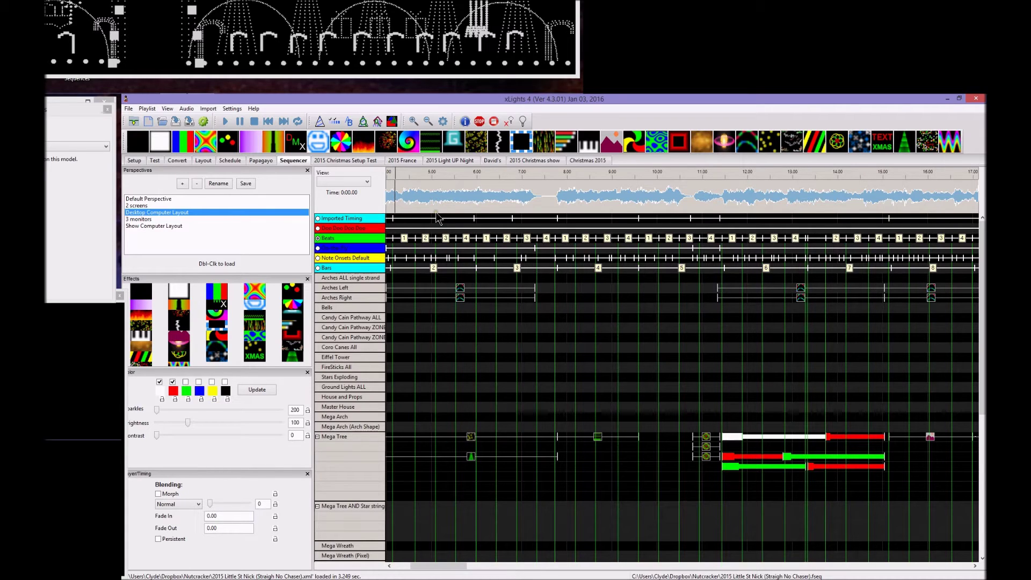
left_click(421, 204)
left_click(128, 109)
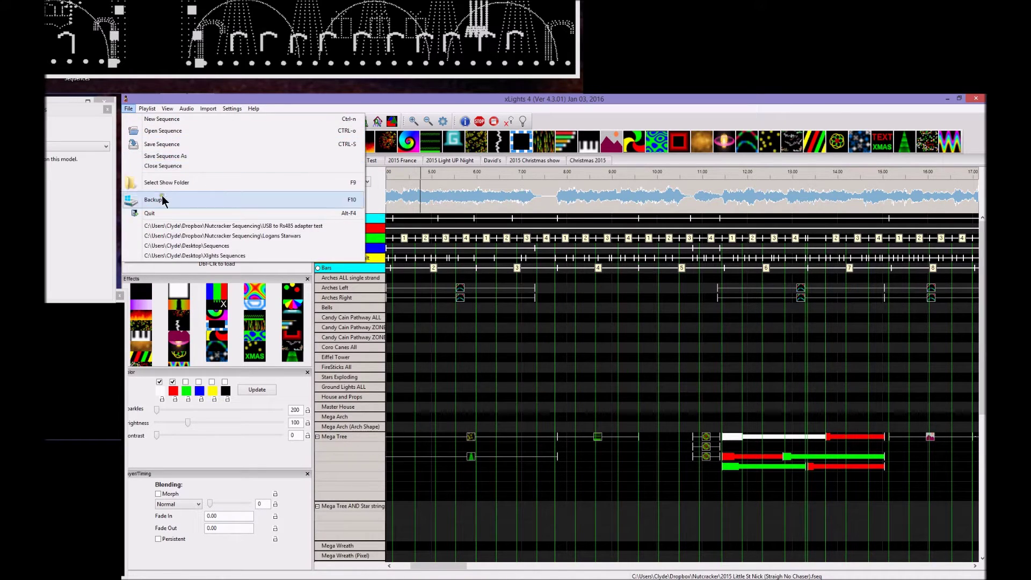
left_click(156, 166)
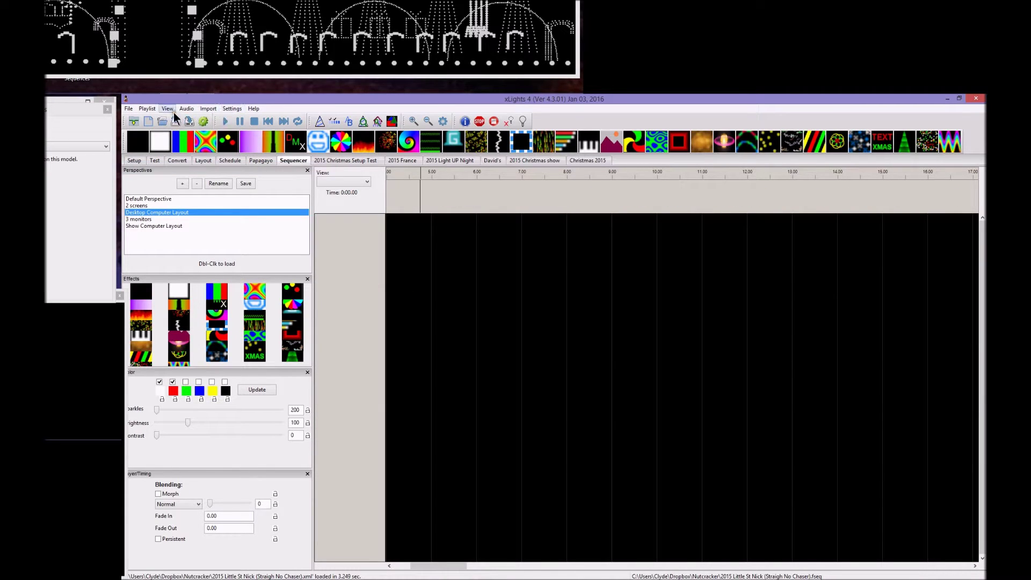
- Choose the Falcon Pi Player sequence "2015 Little St Nick (Straigh No Chaser).fseq" as the file to convert in the file converter
left_click(183, 161)
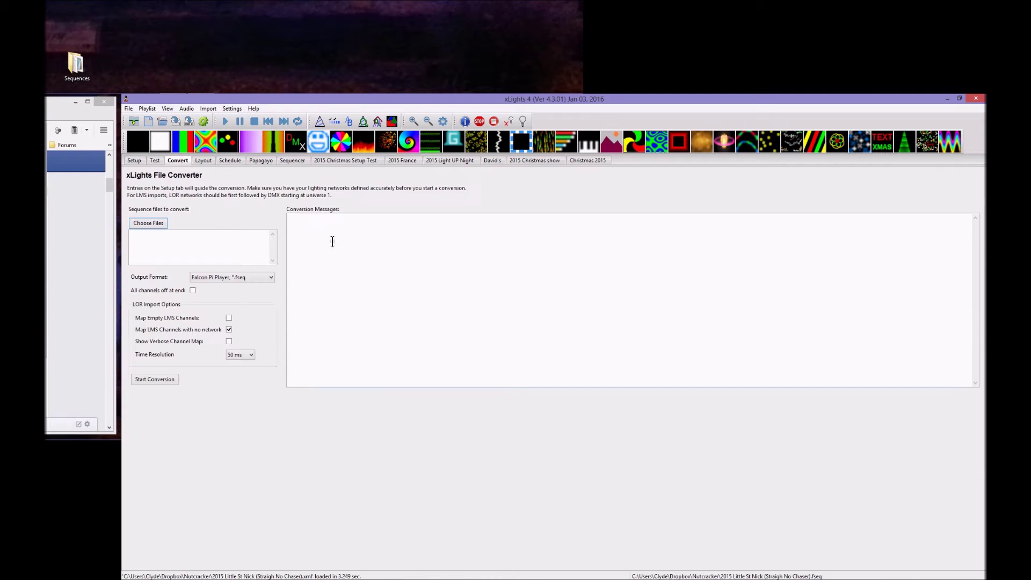
left_click(148, 224)
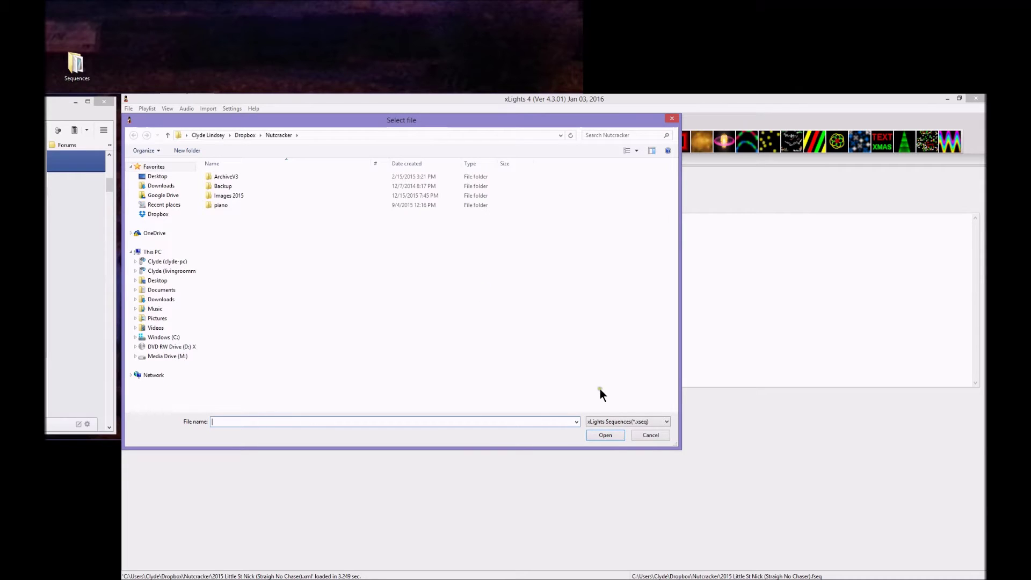
left_click_drag(349, 131, 454, 143)
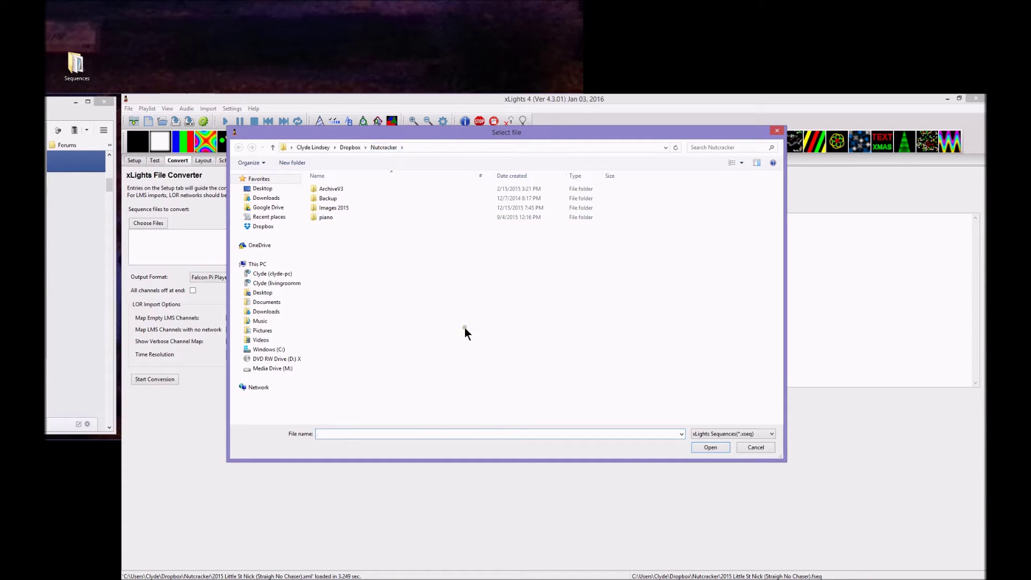
left_click(710, 434)
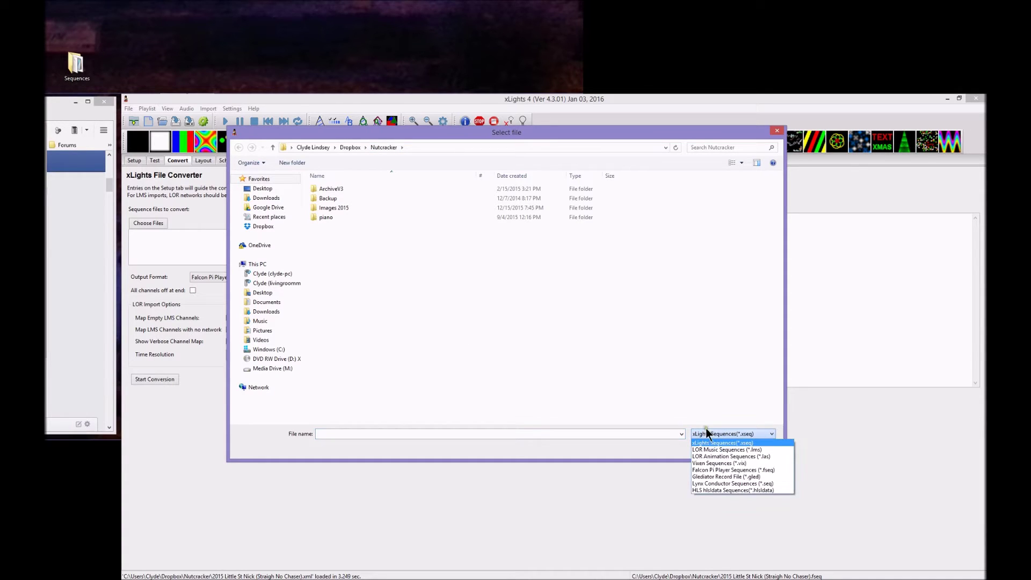
left_click(756, 470)
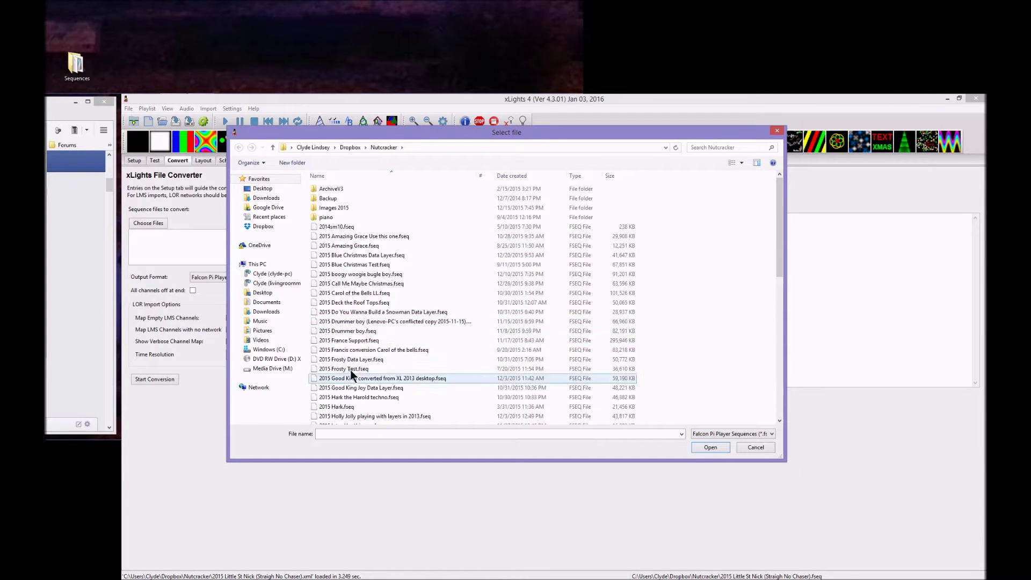
left_click(380, 360)
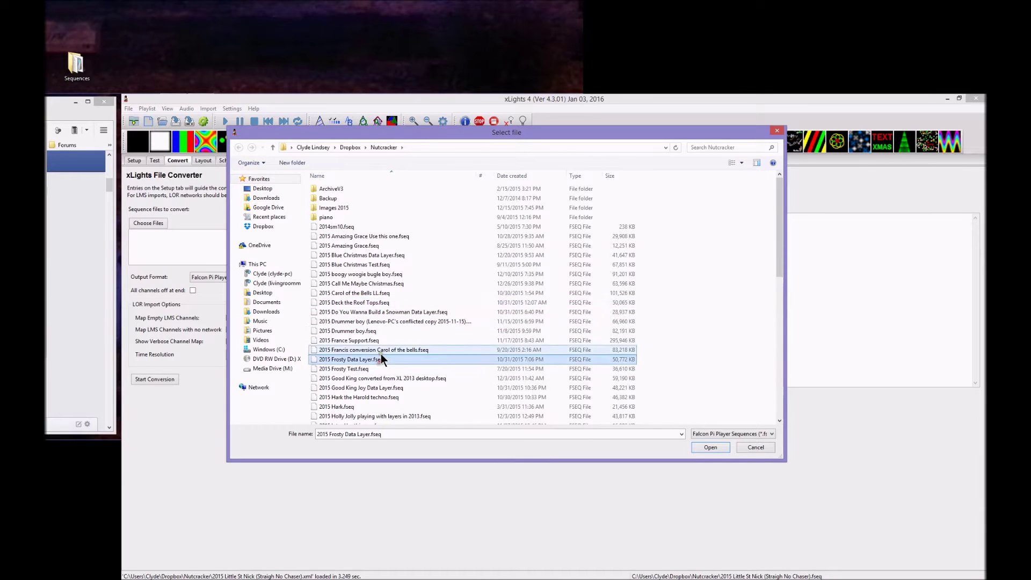
scroll(381, 354, "down", 6)
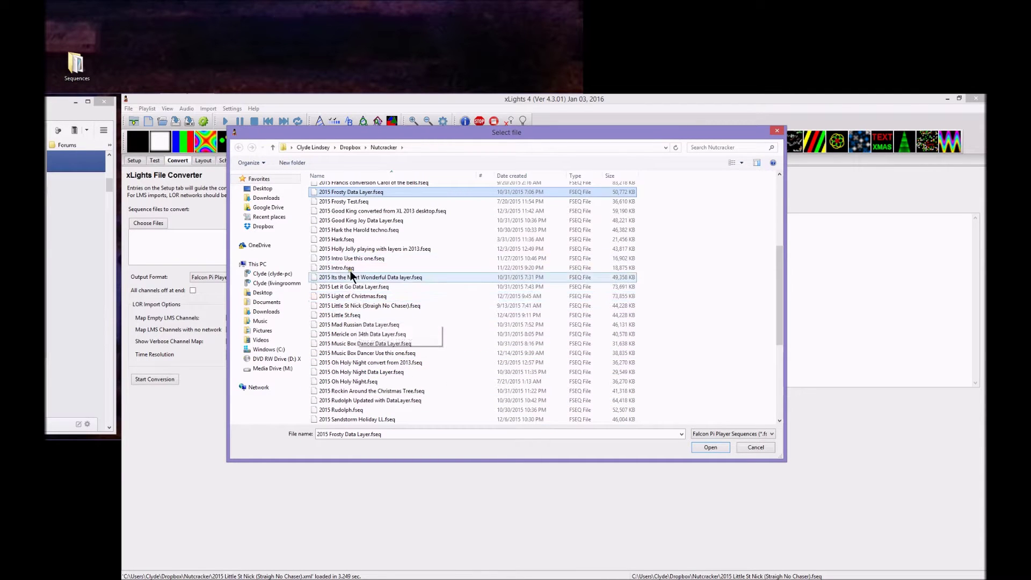
left_click(367, 304)
double_click(366, 305)
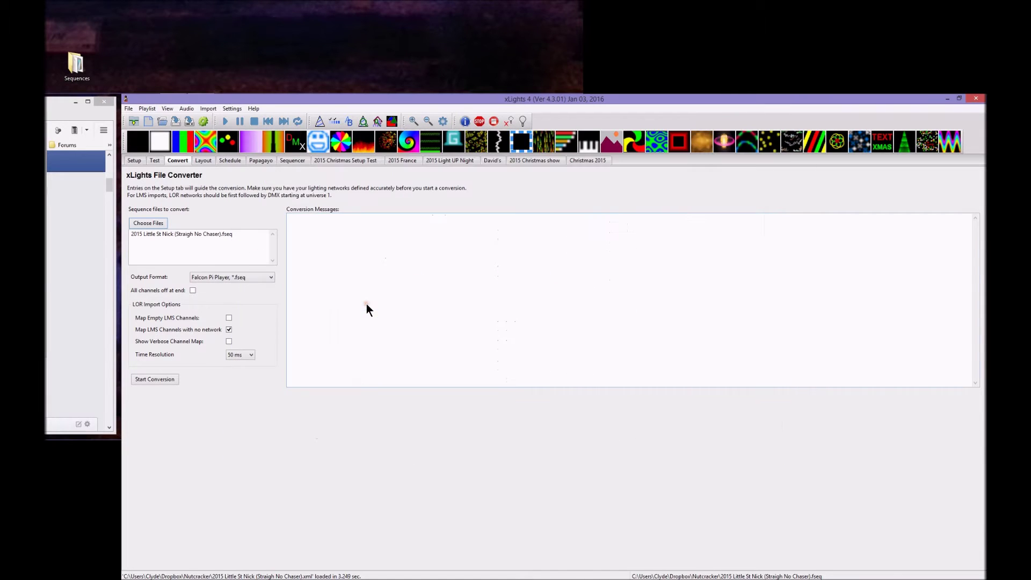
- Convert the chosen file to the LOR Sequence *.las or *.lms format with all channels off at end
left_click(209, 277)
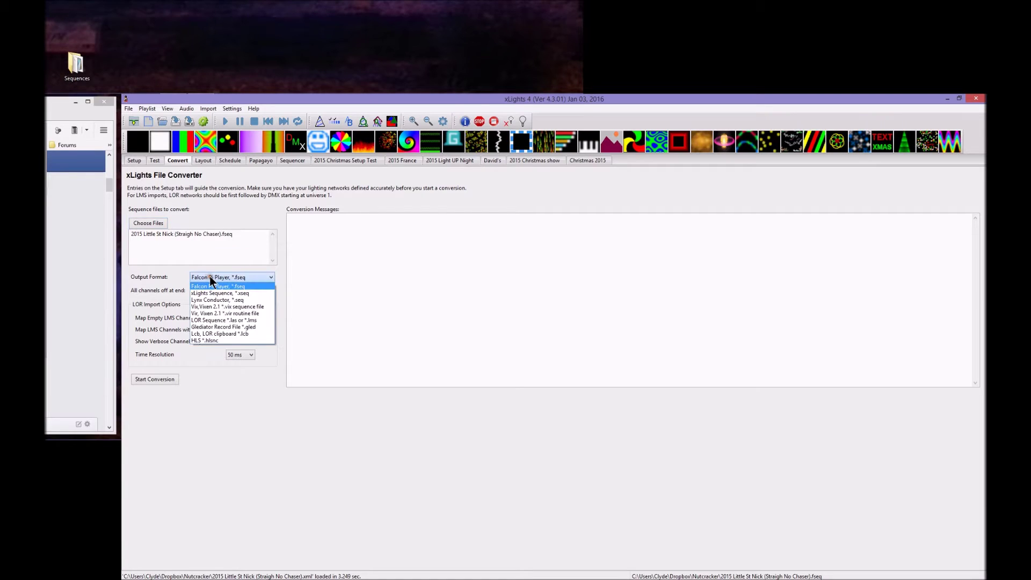
left_click(212, 320)
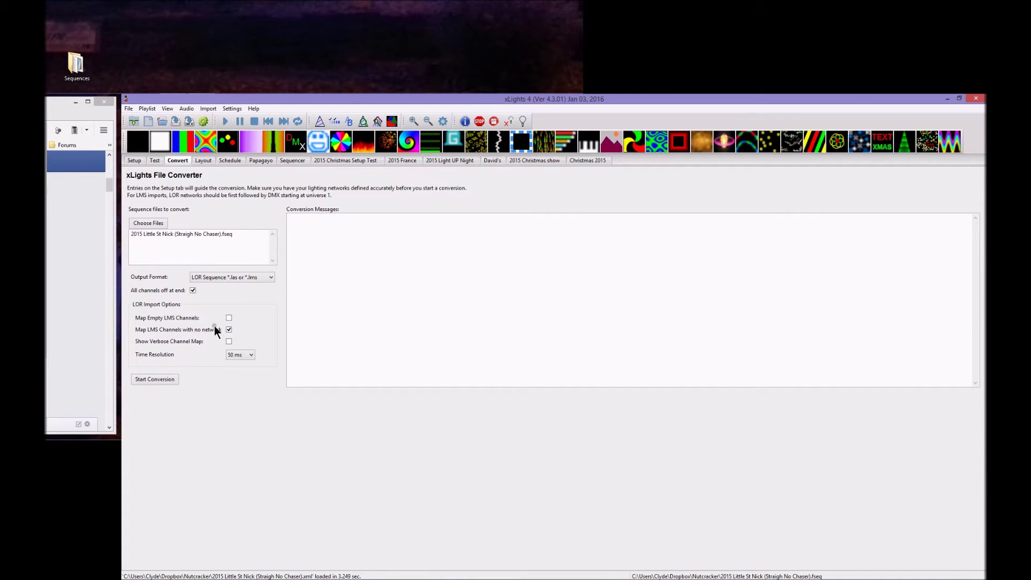
left_click(162, 379)
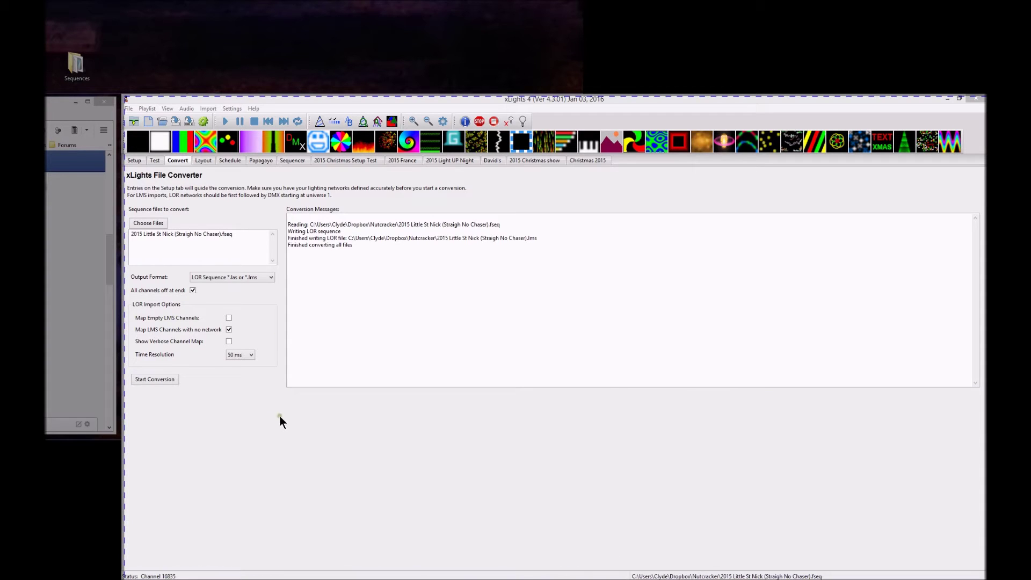
- Switch to File Explorer, open the Nutcracker folder inside Dropbox, and widen the window to show the file details
key("super+e")
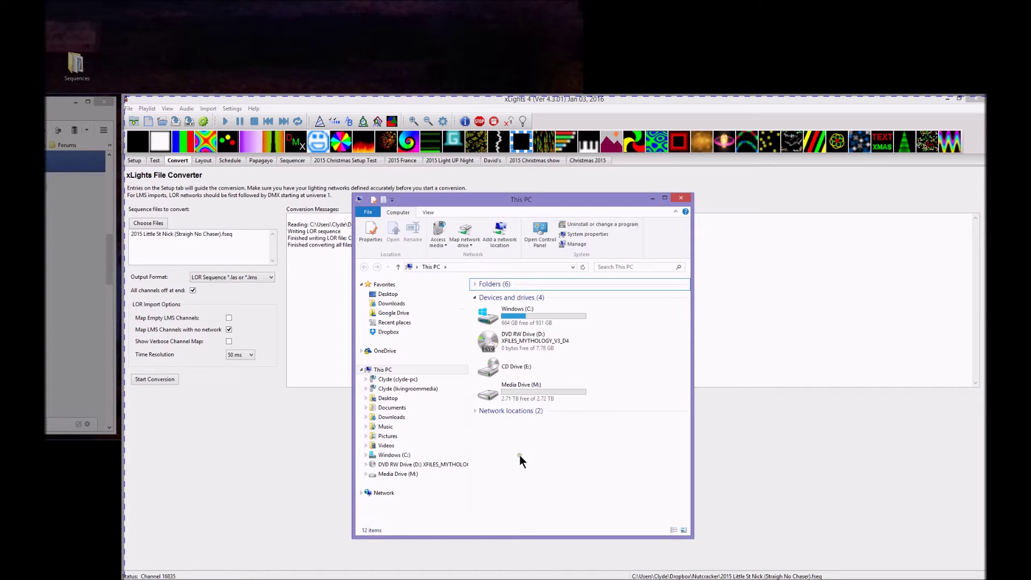
left_click(387, 333)
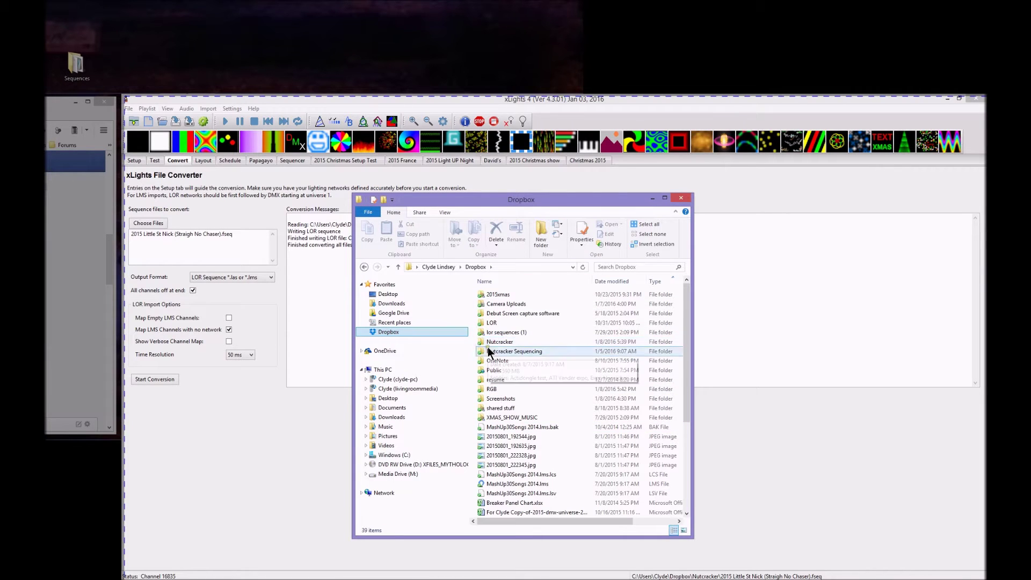
double_click(482, 341)
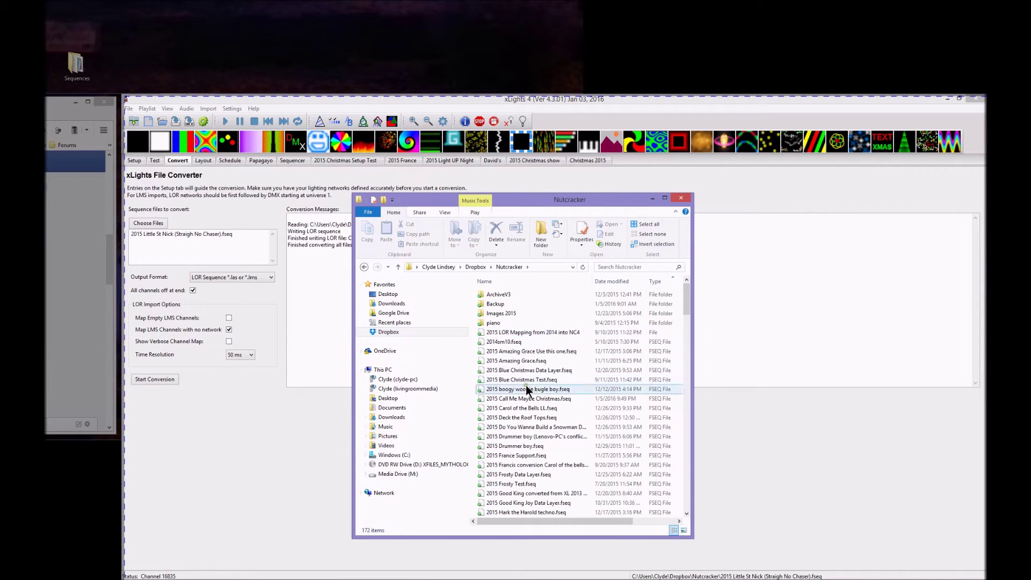
left_click_drag(509, 204, 398, 163)
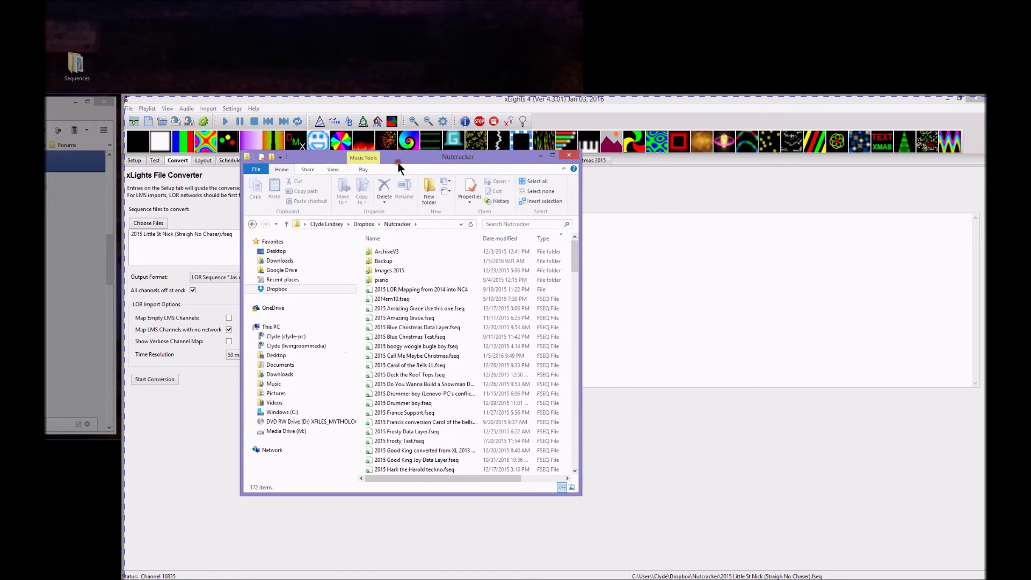
left_click_drag(582, 417, 766, 422)
- Find the converted "2015 Little St Nick (Straigh No Chaser).lms" file and open it in the Light-O-Rama Sequence Editor
scroll(561, 430, "down", 1)
scroll(559, 420, "down", 20)
scroll(559, 420, "down", 9)
scroll(559, 420, "up", 12)
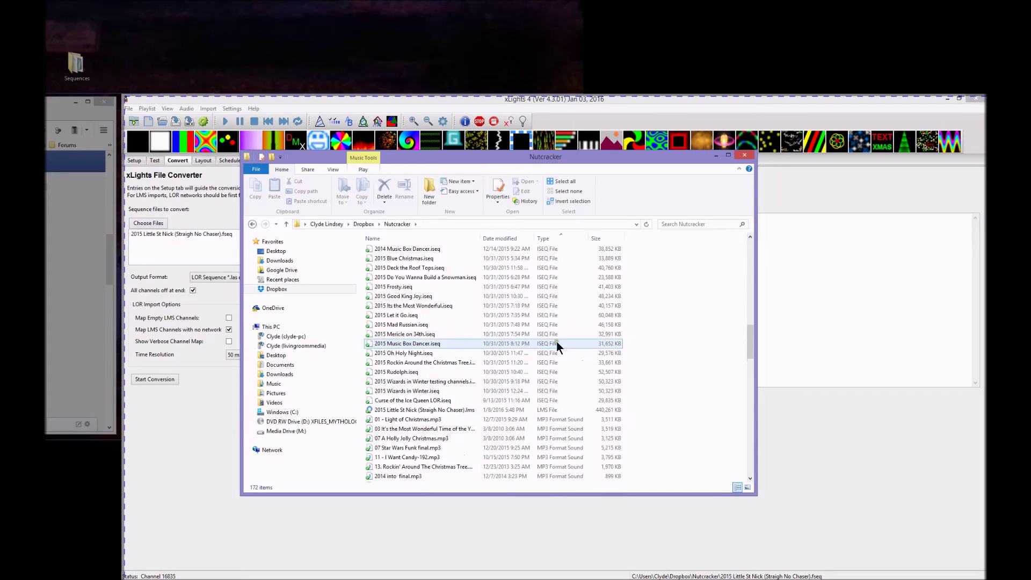
left_click(542, 411)
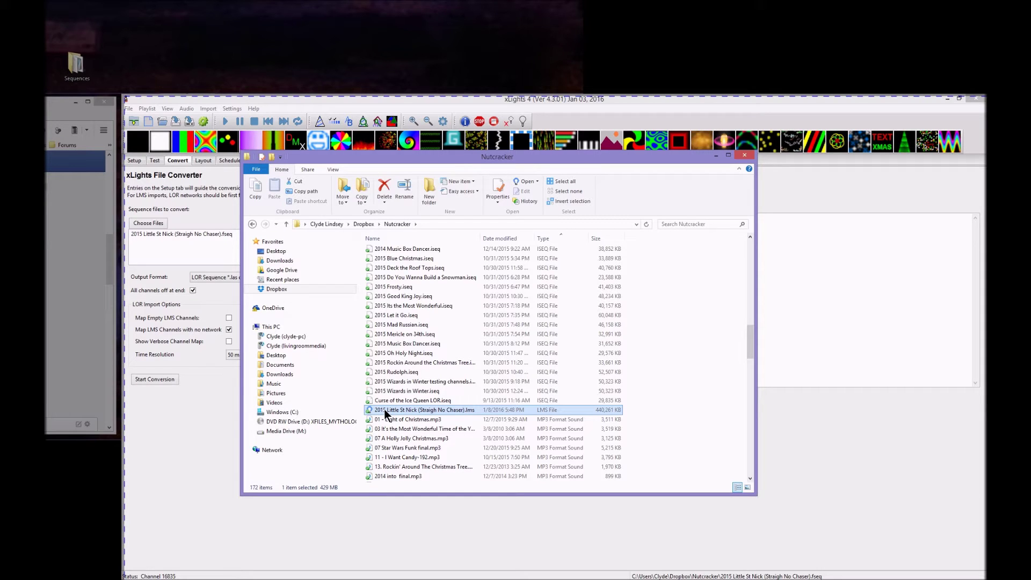
double_click(397, 410)
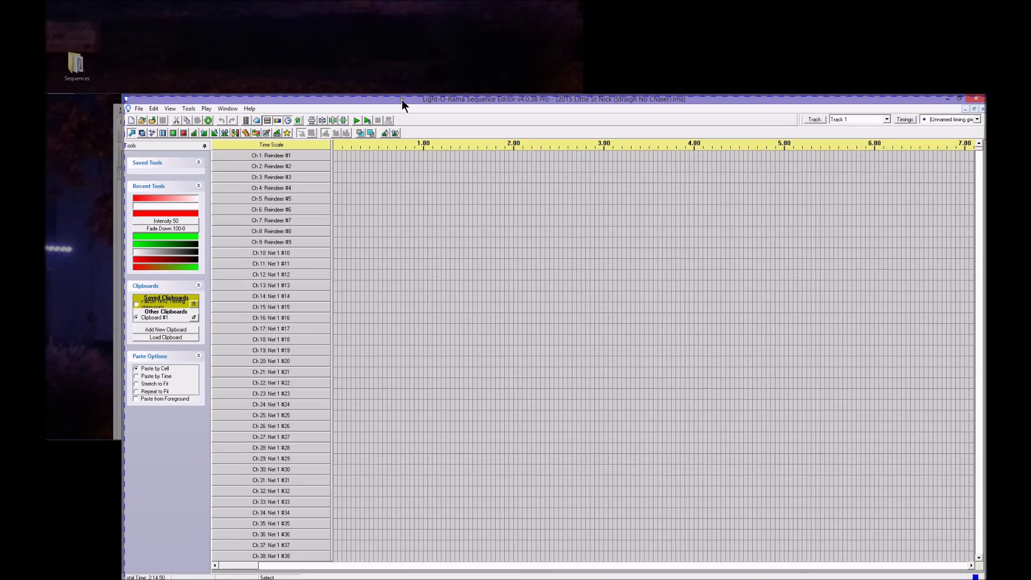
- Inspect the reindeer channel effects around 34 to 40 seconds in the timeline, and return to the start
left_click(385, 100)
left_click_drag(246, 564, 427, 549)
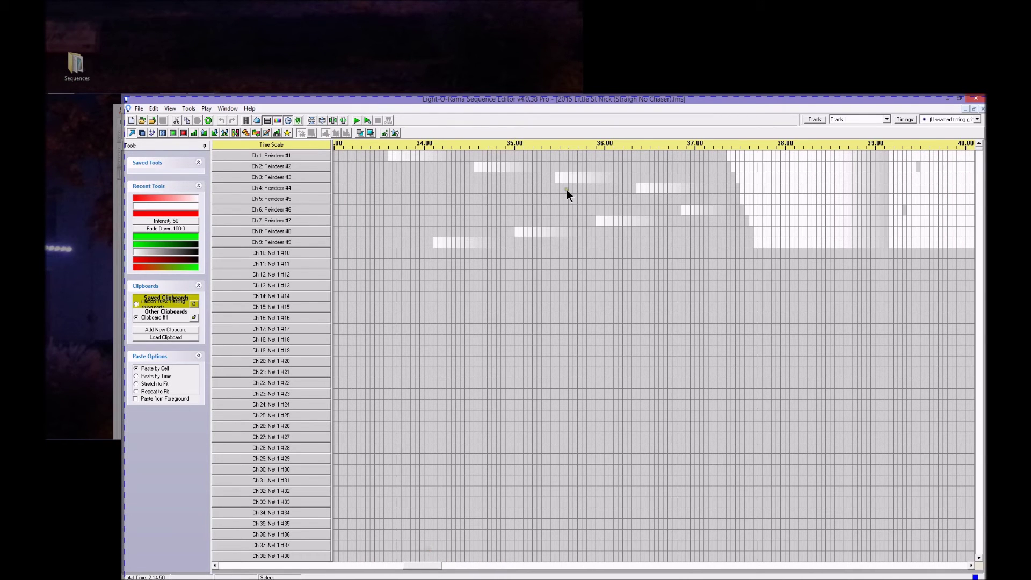
left_click_drag(418, 569, 231, 567)
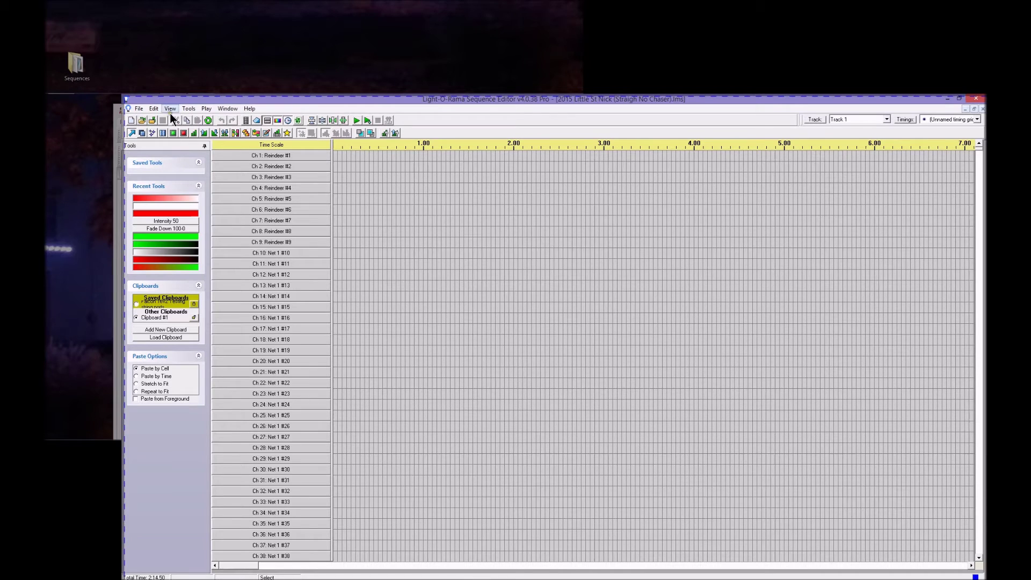
- Import the channel configuration file "2015 Channel Config 2 beet tracks Upgrading.lcc" into the sequence
left_click(155, 108)
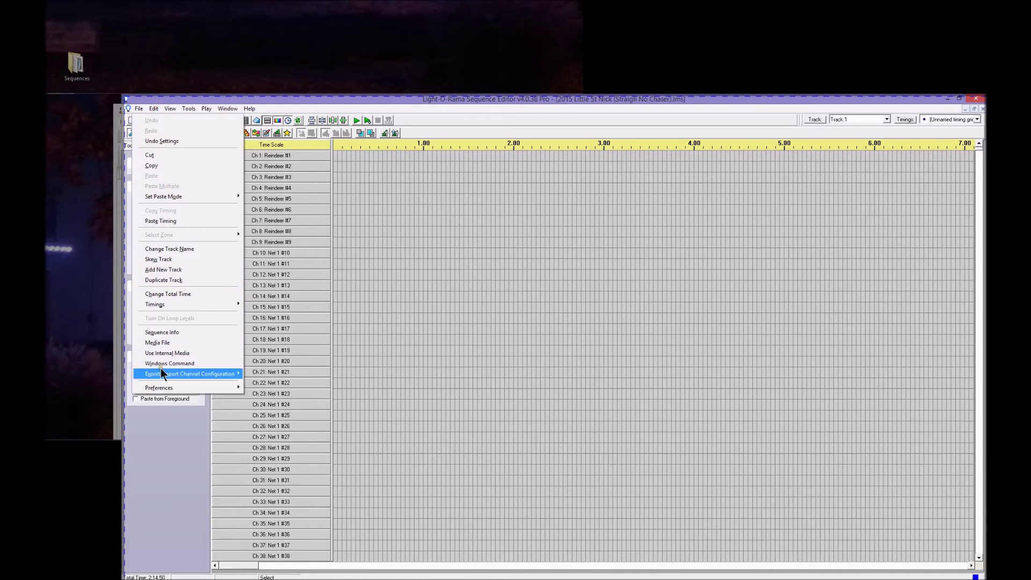
mouse_move(162, 377)
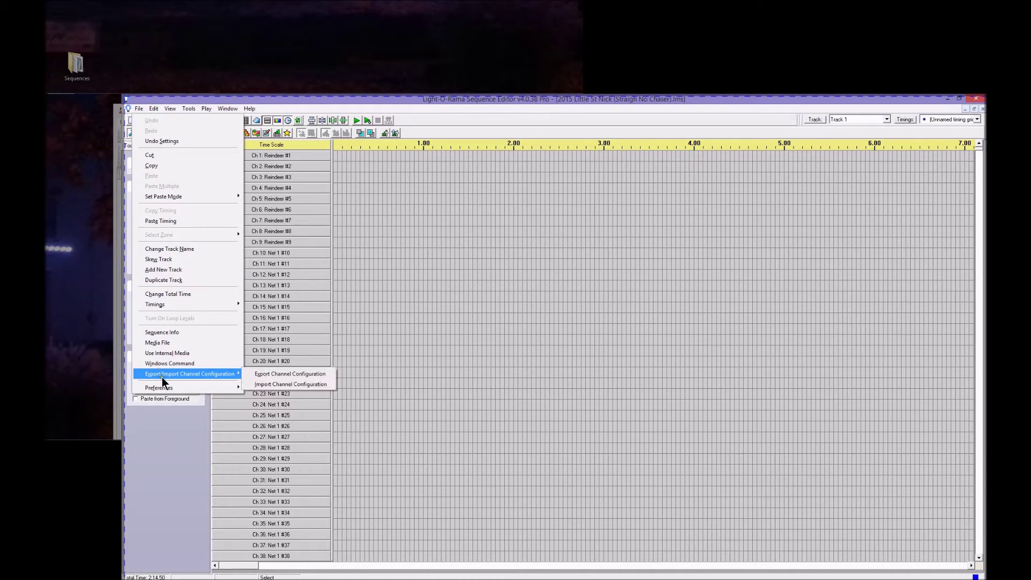
left_click(267, 384)
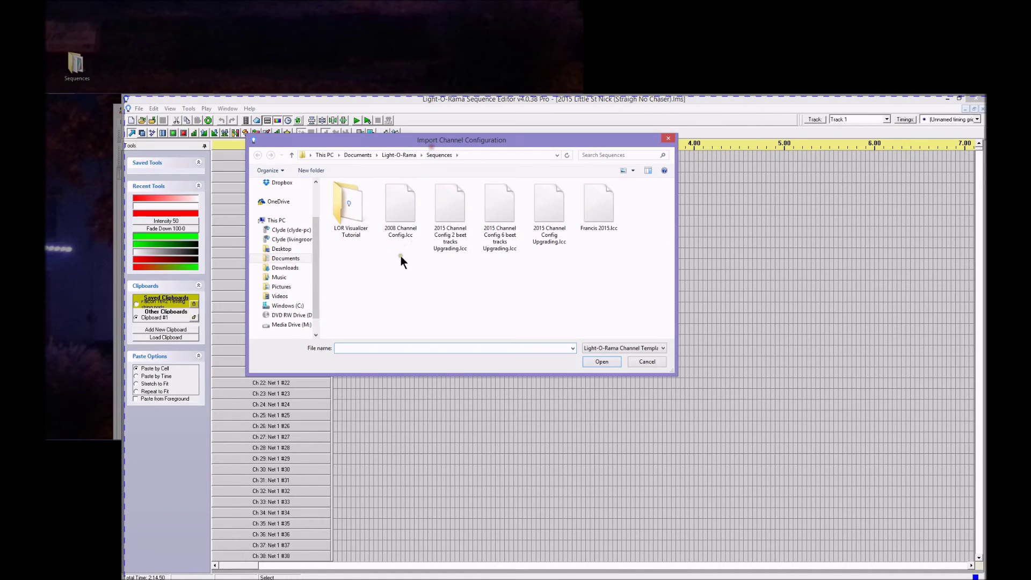
left_click(439, 222)
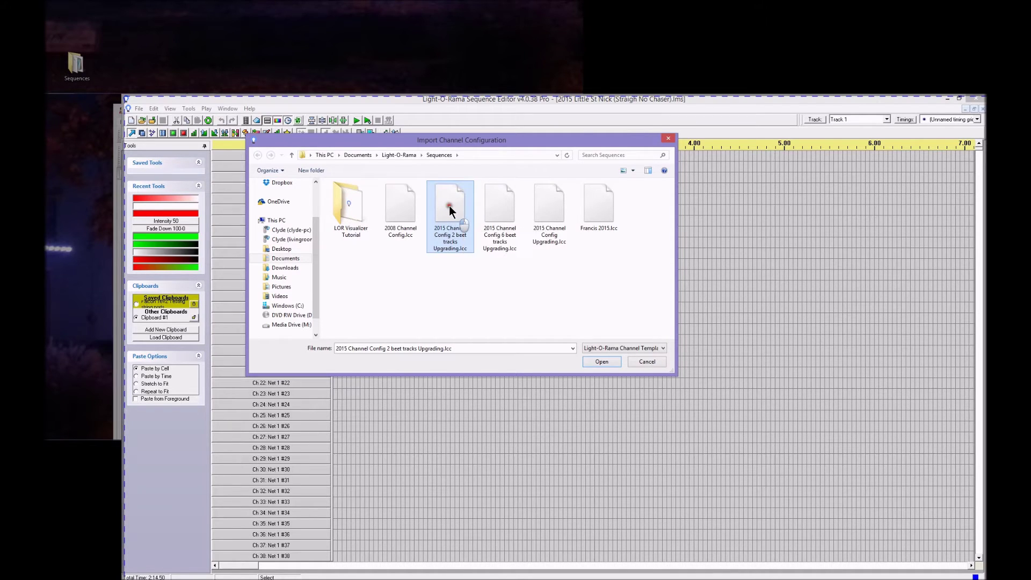
double_click(449, 205)
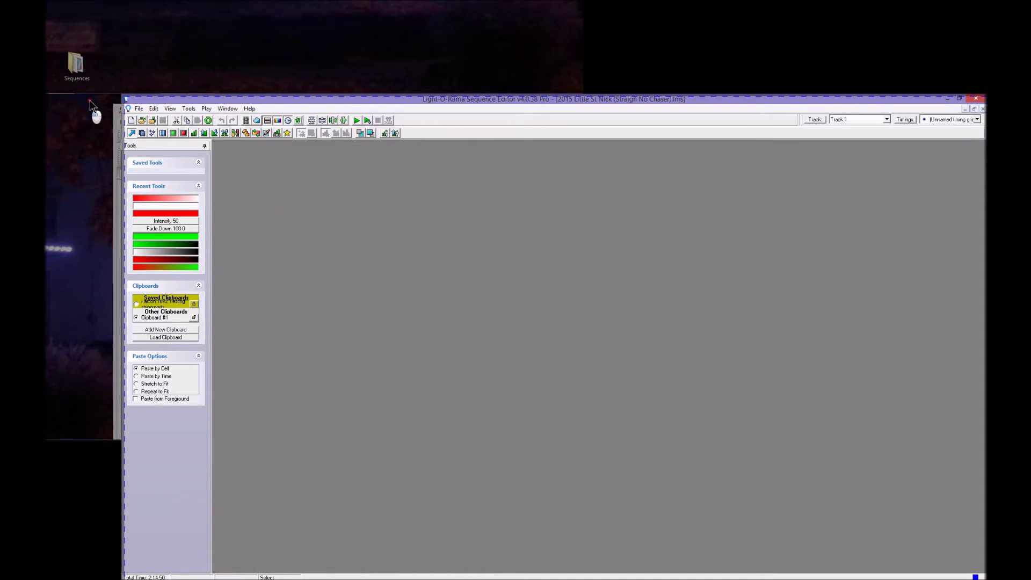
- Switch to xLights to review the channel ranges of the lighting networks through universe 56, and move its window off the sequence editor
left_click(120, 112)
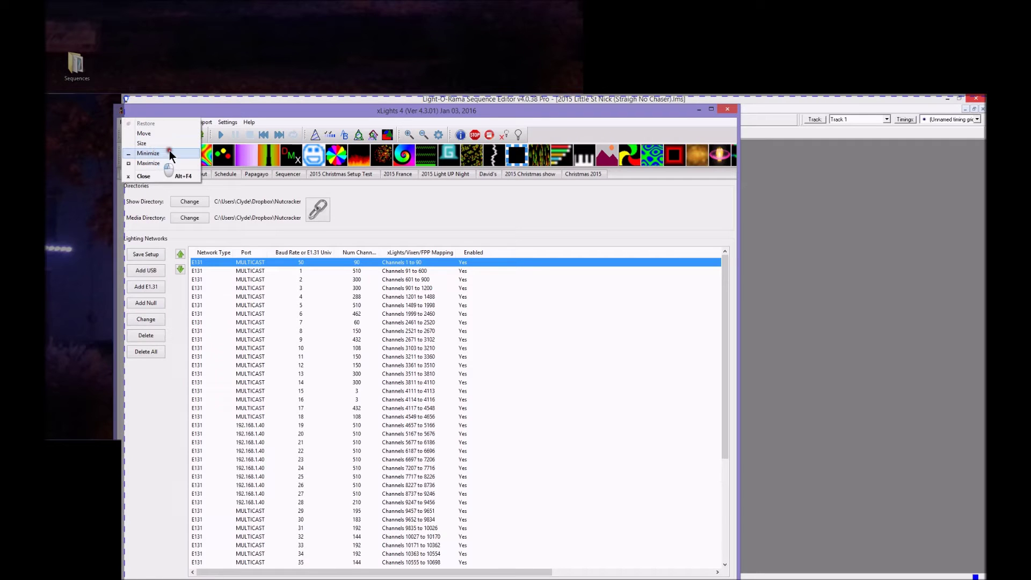
left_click(145, 154)
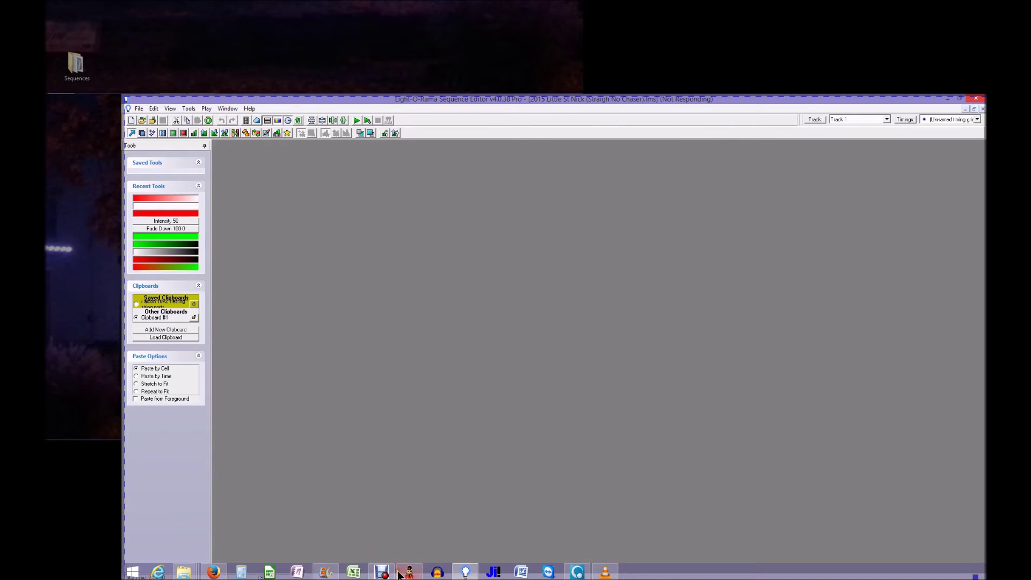
left_click(402, 573)
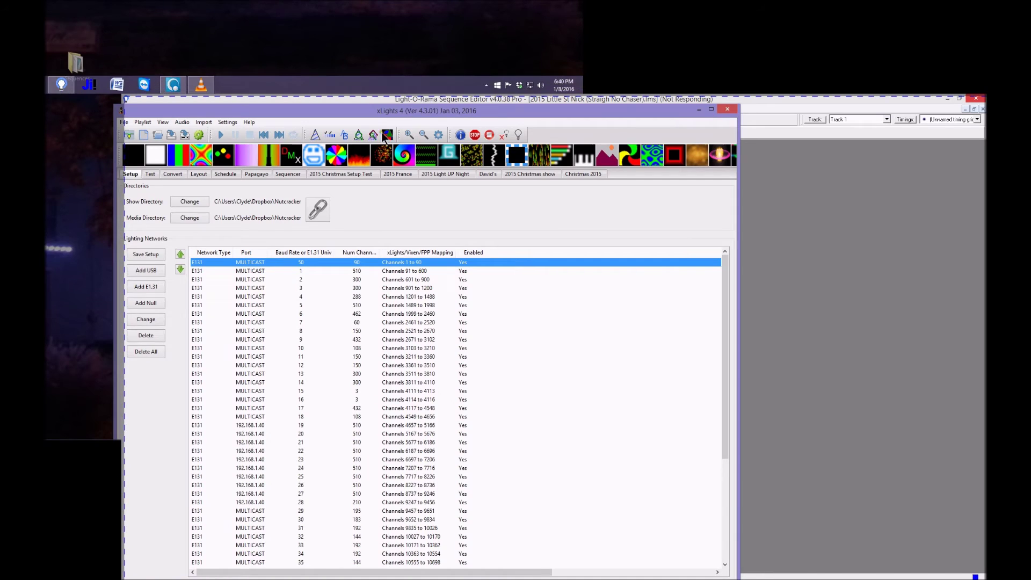
left_click_drag(375, 110, 597, 108)
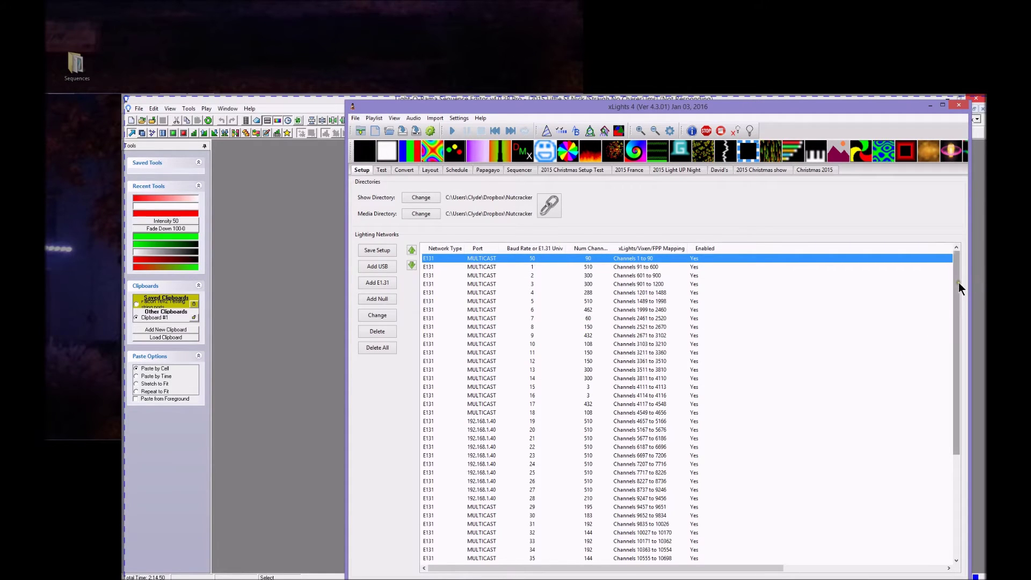
scroll(960, 288, "down", 6)
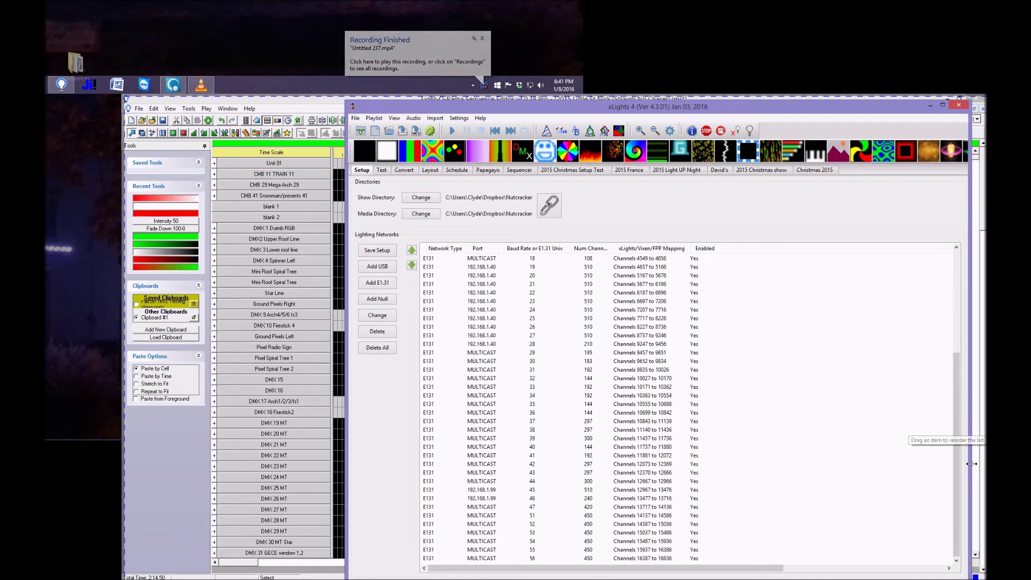
left_click_drag(763, 106, 0, 69)
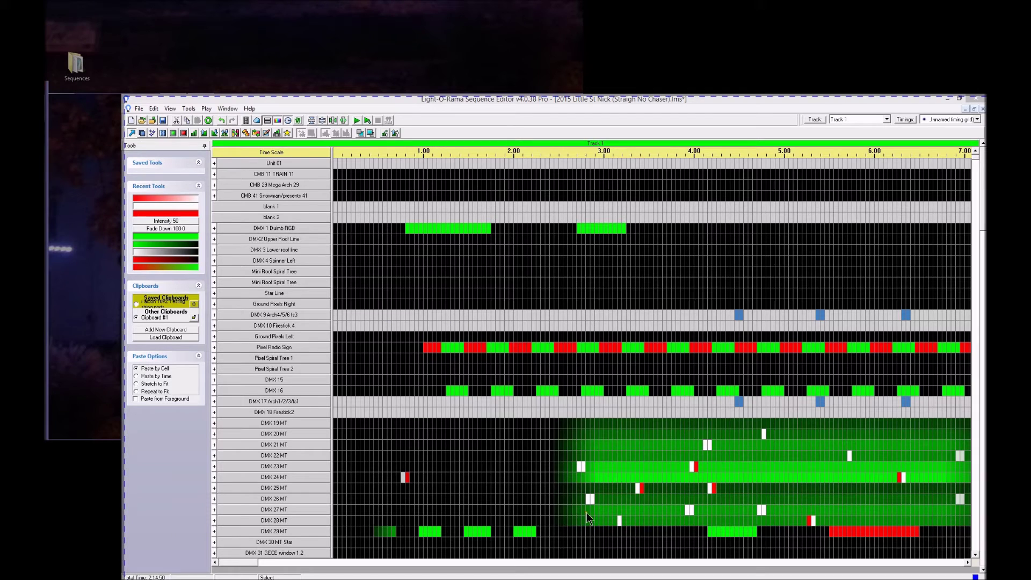
- Examine the channel list below the DMX groups for the leftover Eiffel Tower and Pixel Tree channels
left_click(974, 159)
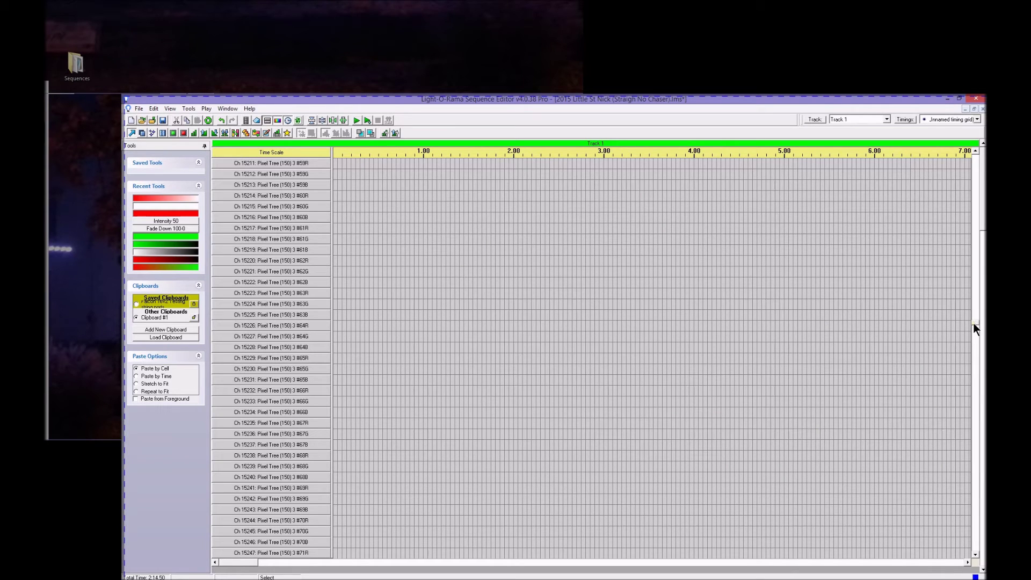
left_click_drag(973, 323, 976, 162)
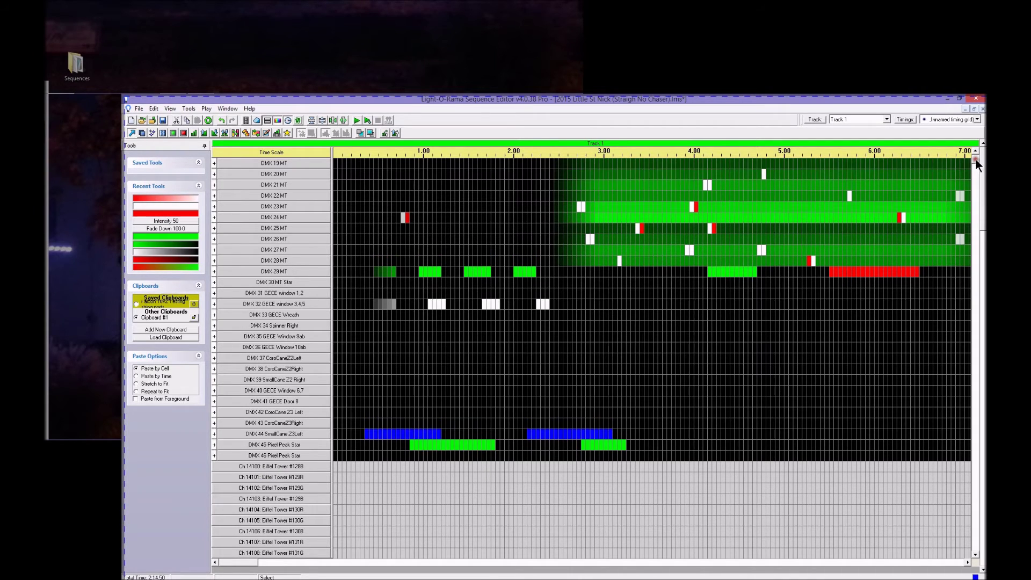
left_click_drag(976, 160, 978, 170)
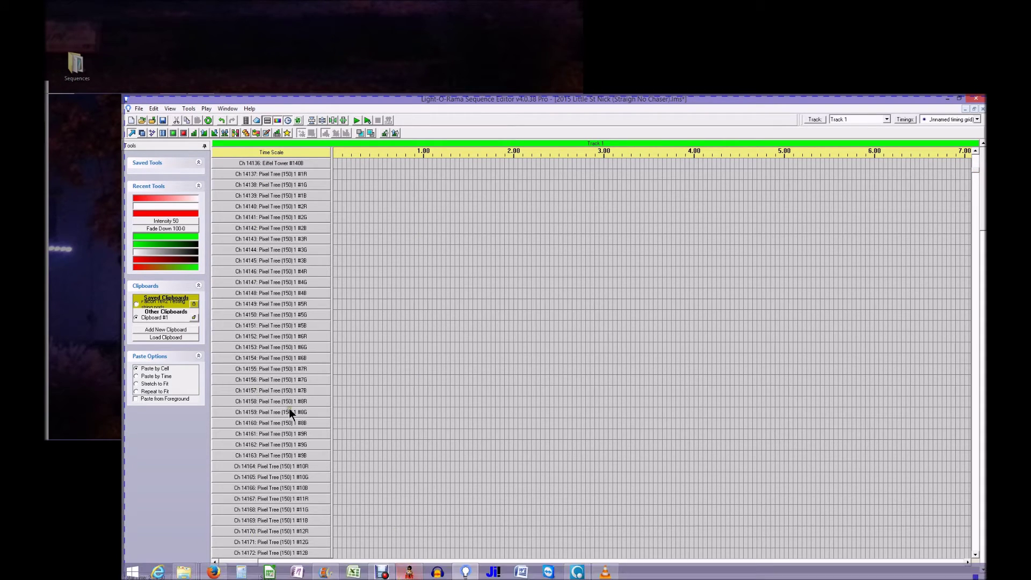
mouse_move(973, 171)
left_mouse_down()
mouse_move(981, 208)
mouse_move(984, 155)
mouse_move(984, 164)
left_mouse_up()
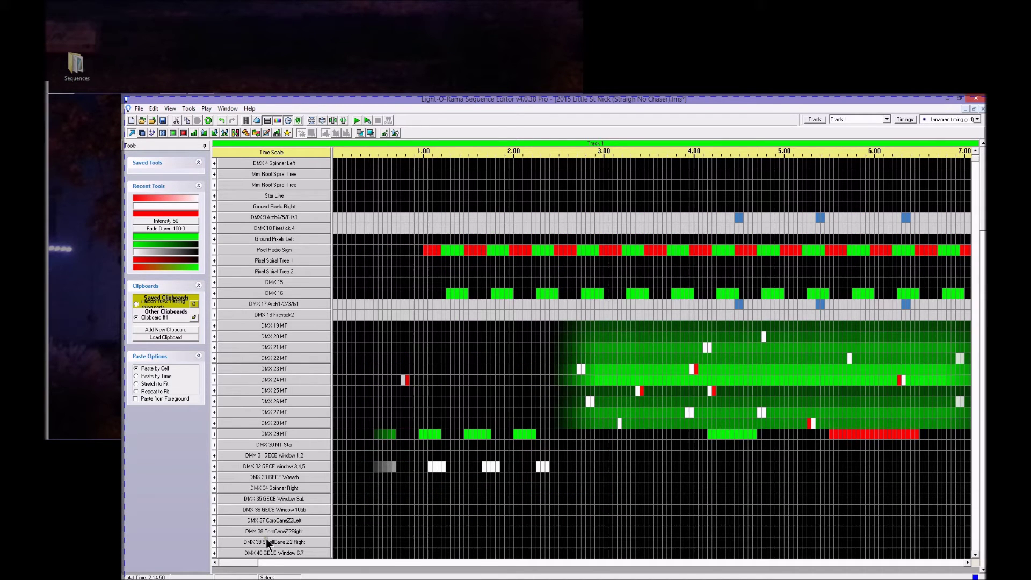
- Expand the DMX 46 Pixel Peak Star group and check the RGB channel settings of Pixel Peak Star 1
left_click_drag(976, 157, 976, 160)
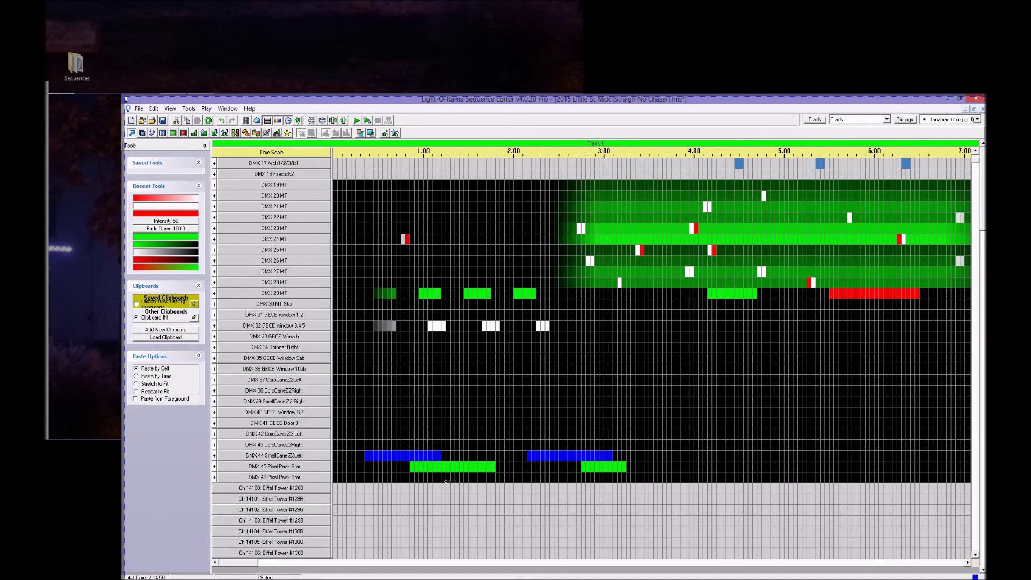
left_click(213, 476)
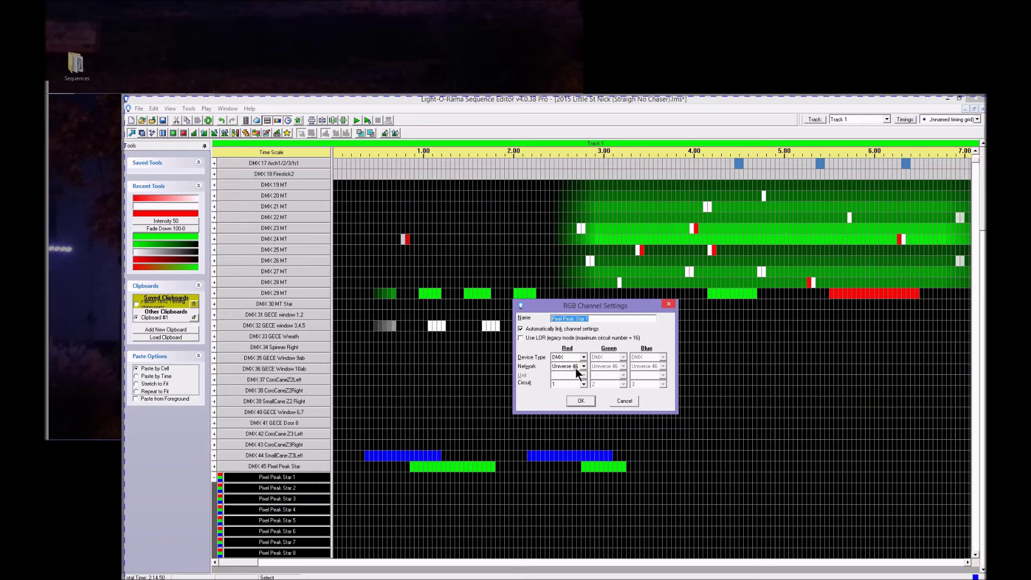
left_click(669, 305)
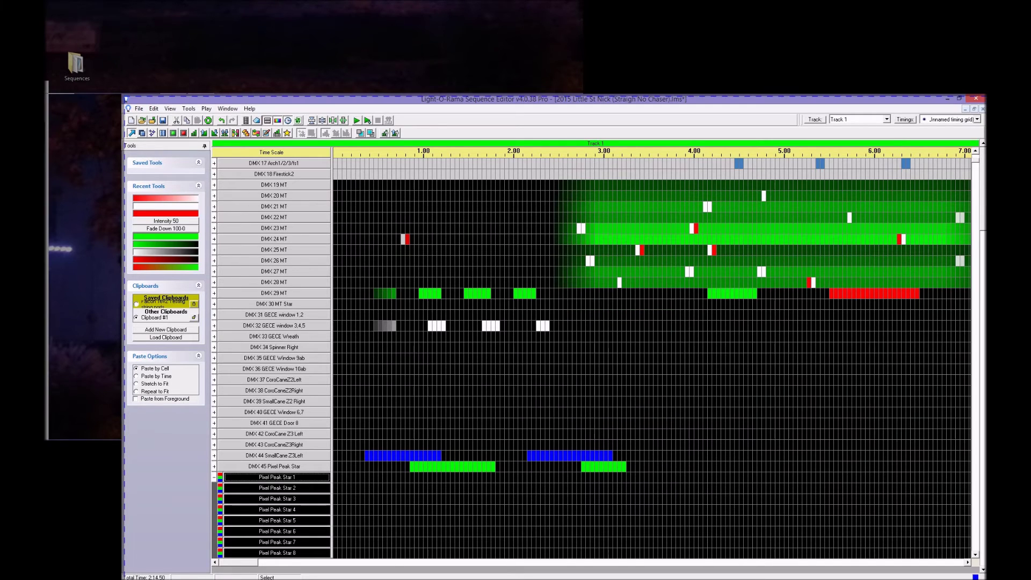
- Switch to xLights and review the lighting networks list from the first entry through universe 56
left_click(473, 132)
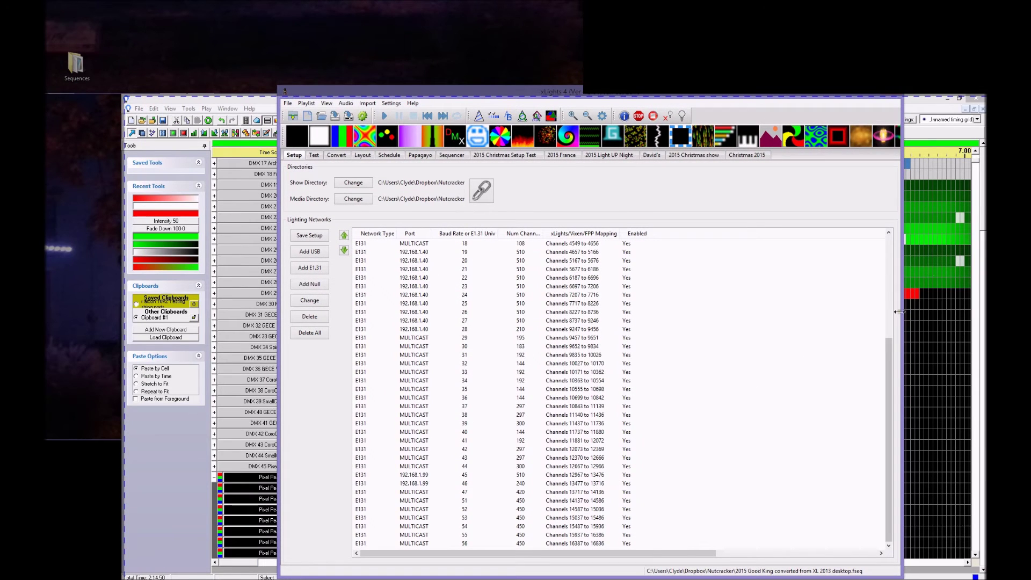
left_click(889, 317)
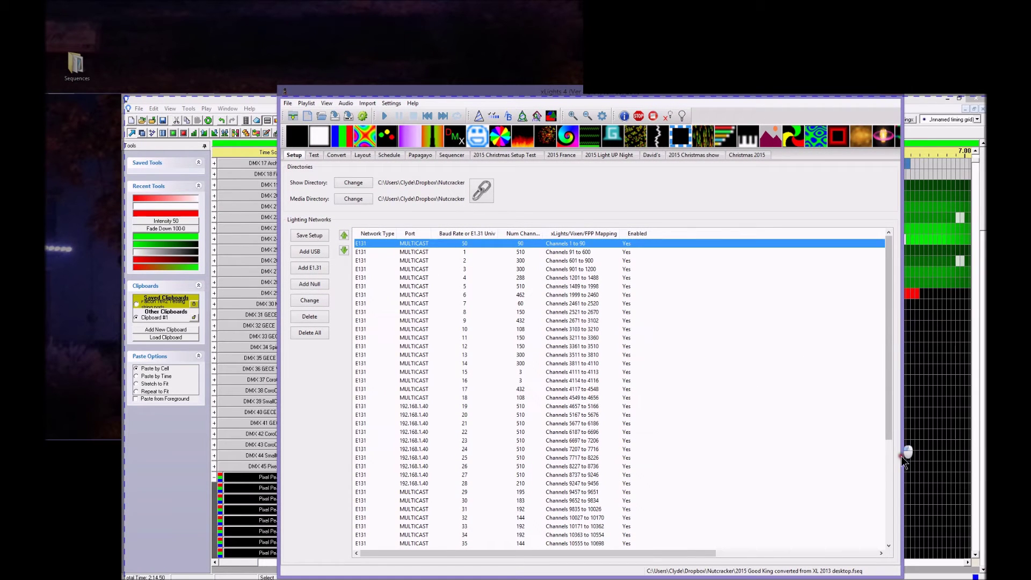
left_click(887, 435)
left_click_drag(888, 436, 907, 561)
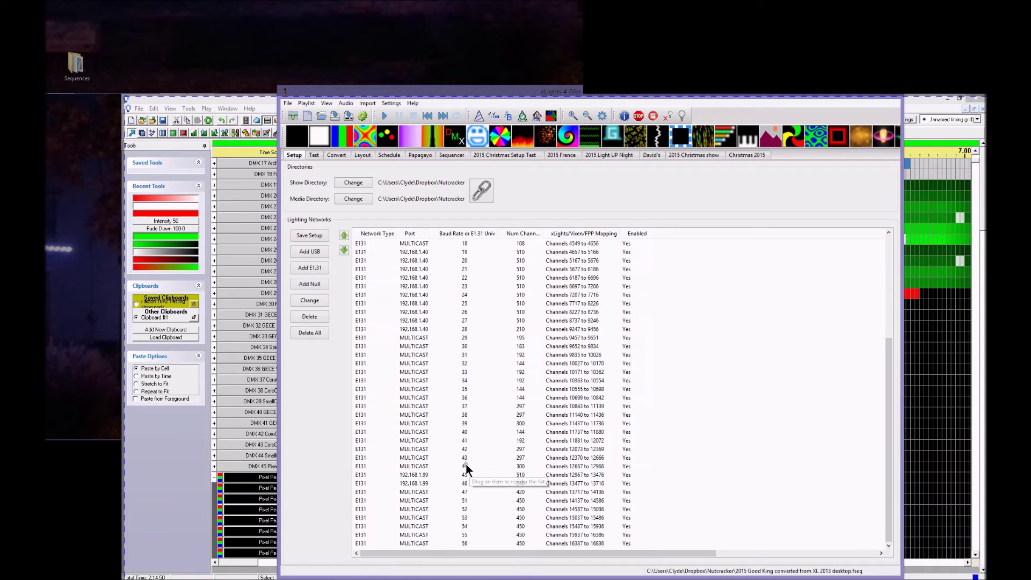
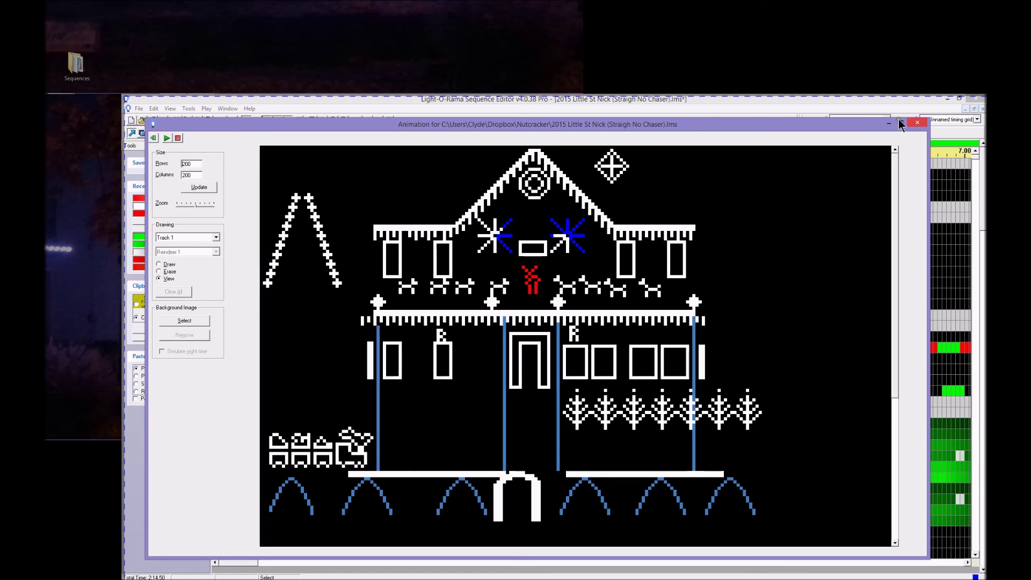
- Move the sequence's animation window off the editor, reposition the xLights window, and return to the Light-O-Rama Sequence Editor
left_click_drag(859, 131, 43, 103)
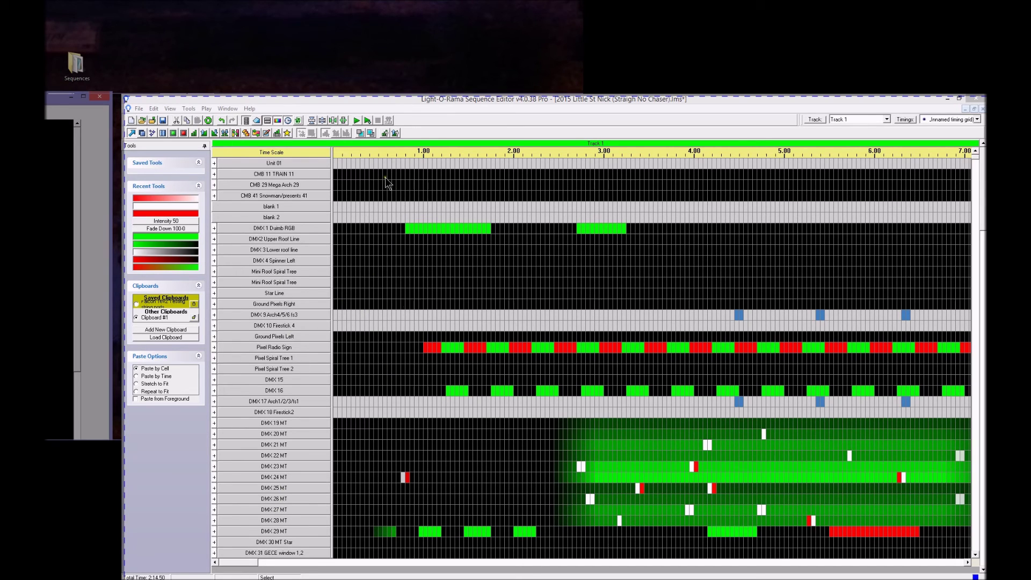
mouse_move(423, 576)
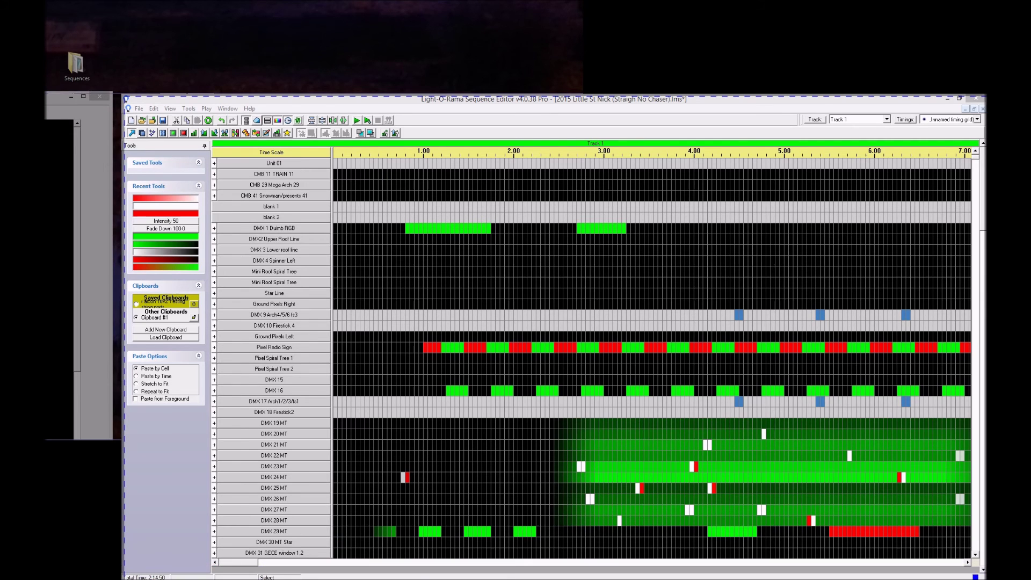
key("alt+Tab")
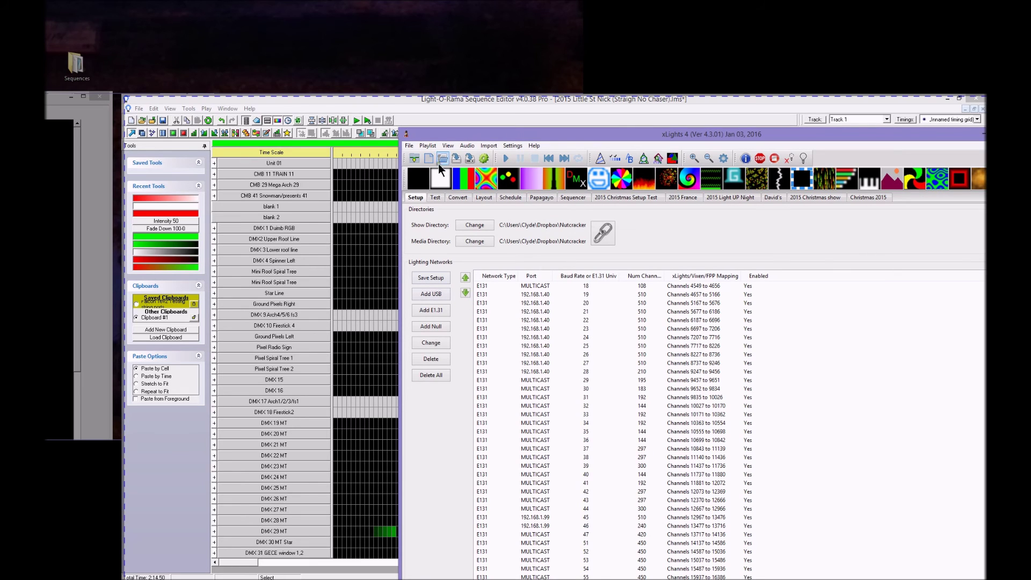
left_click_drag(483, 138, 508, 160)
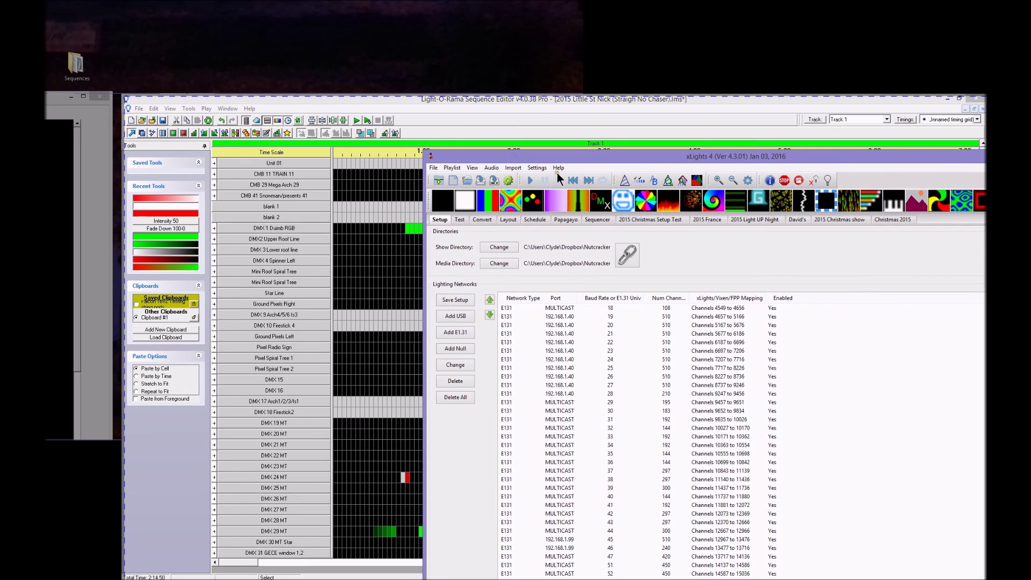
left_click_drag(603, 159, 537, 127)
key("alt+Tab")
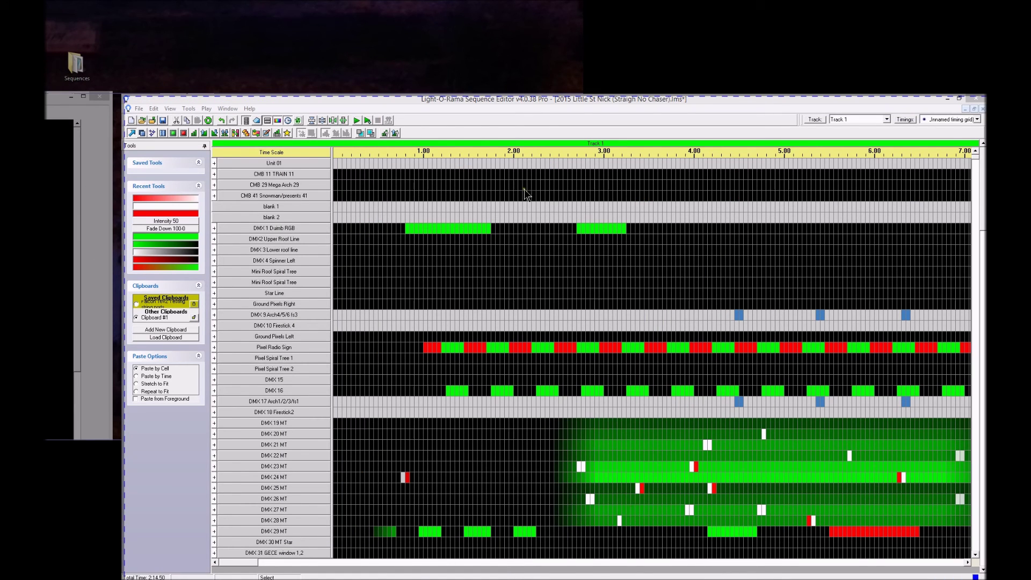
left_click(641, 406)
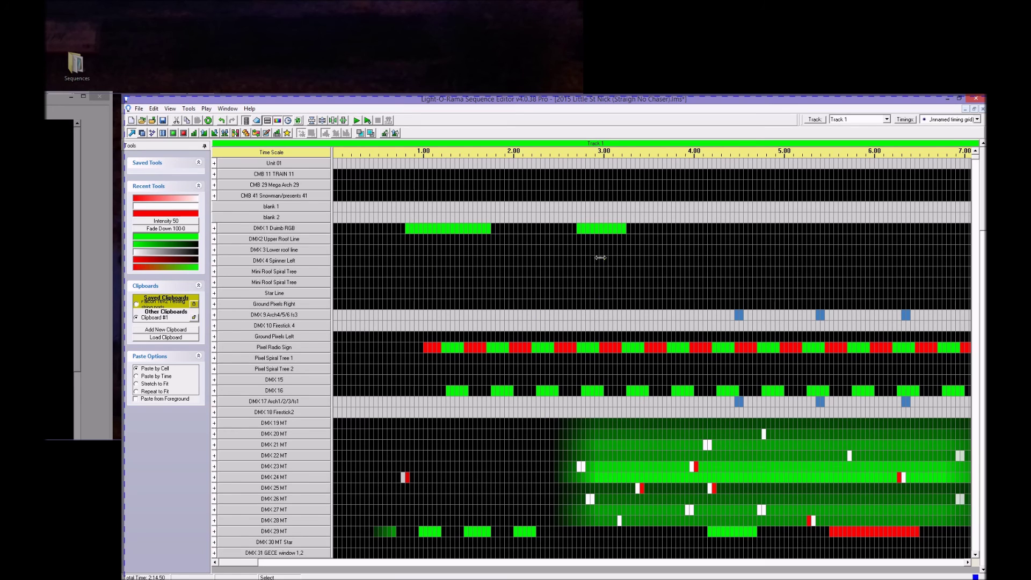